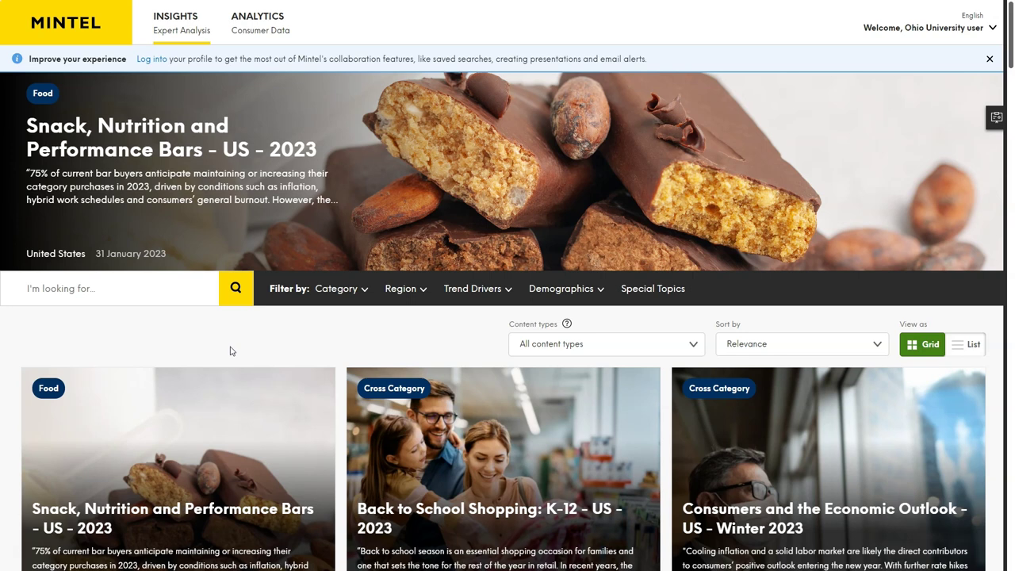
Search the report library for 'theme' and open Theme Park Vacations - US - 2022
click(164, 294)
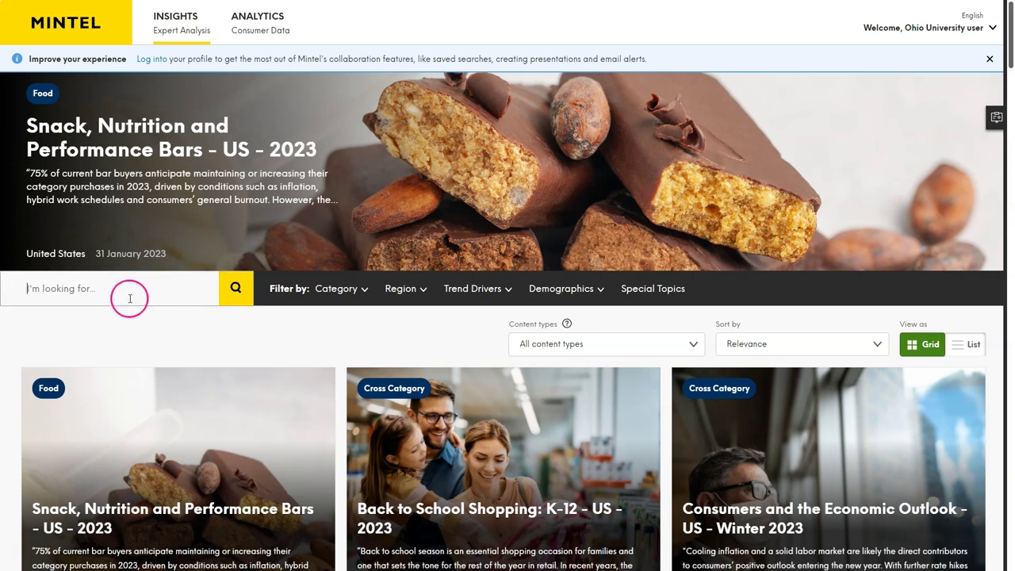
text(t)
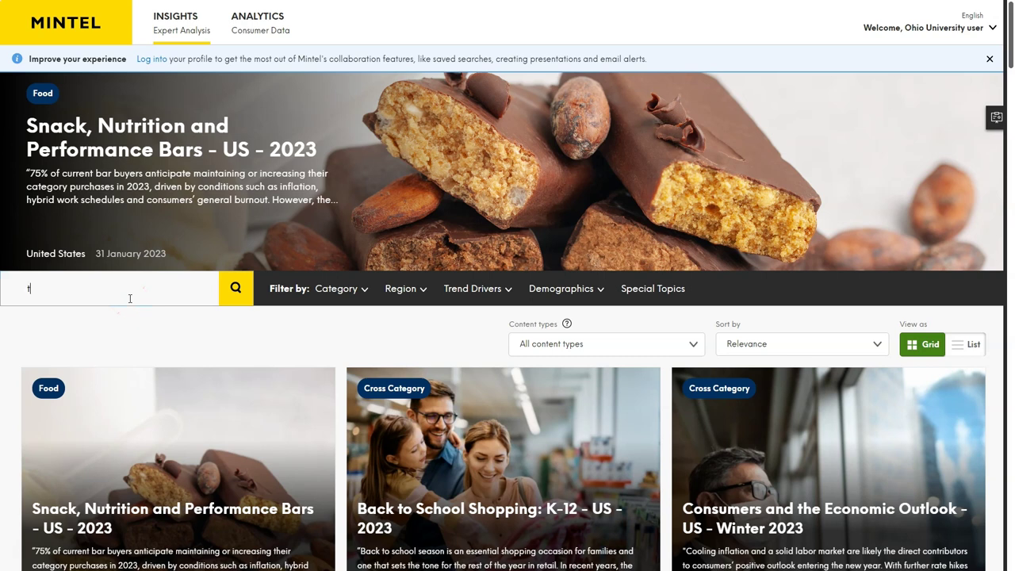
text(heme)
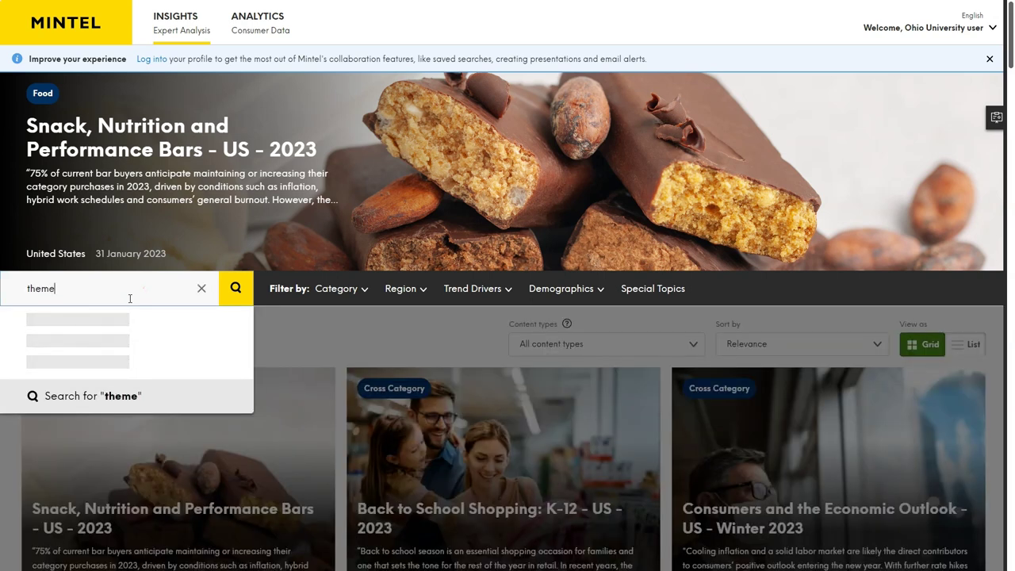
click(283, 341)
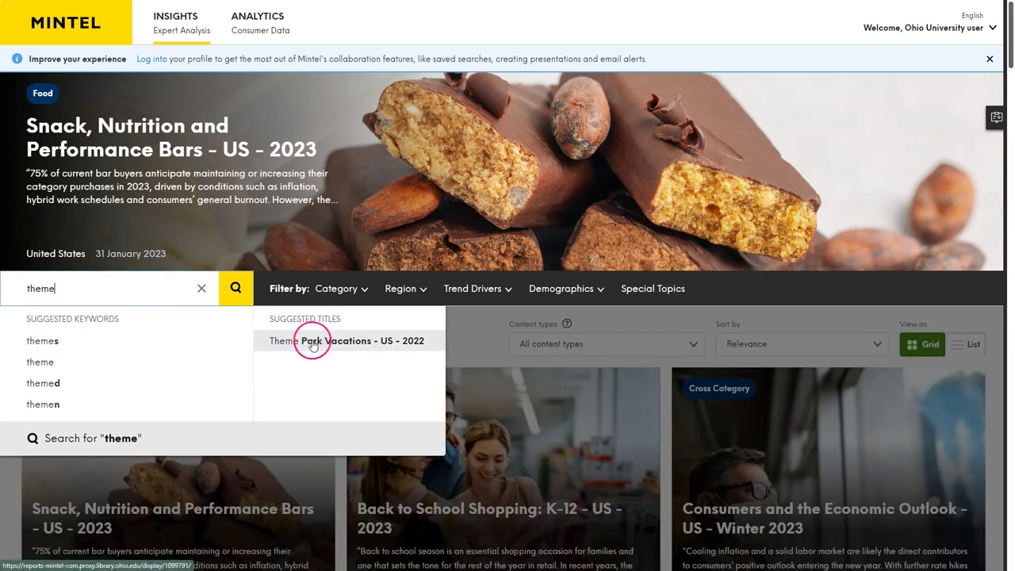
click(313, 345)
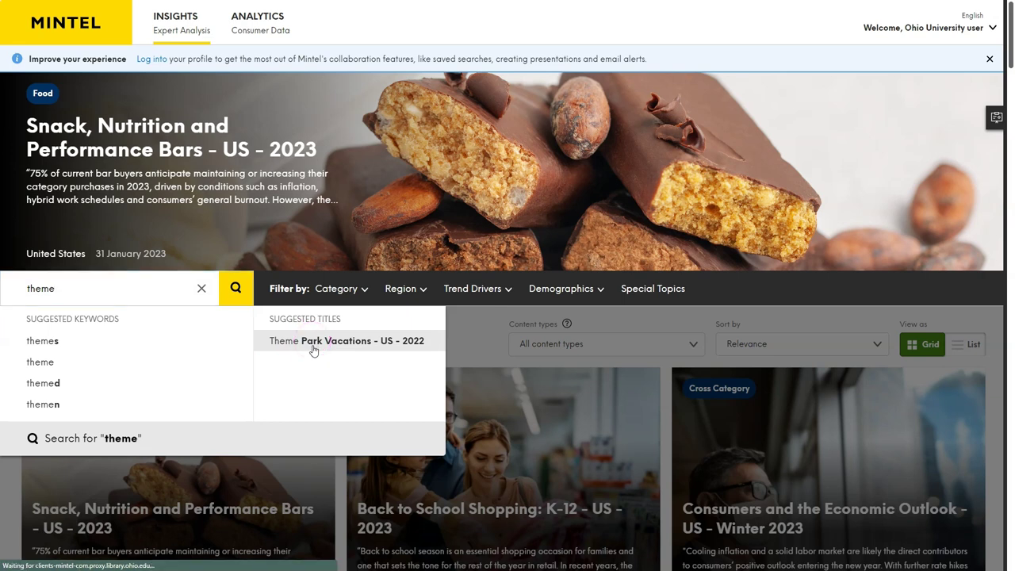
click(50, 338)
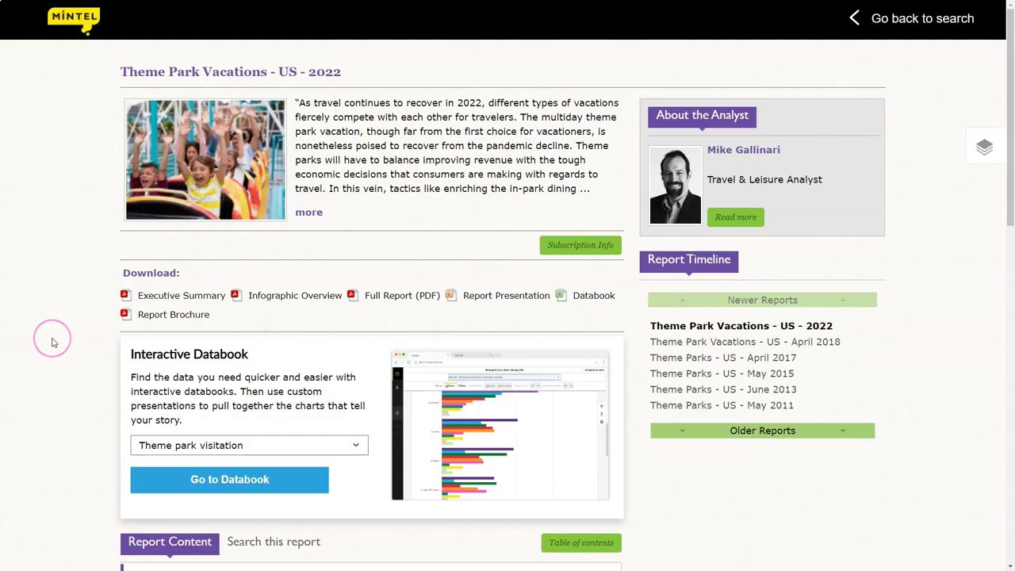
Expand the Consumer section of Report Content to list its subtopics
click(179, 353)
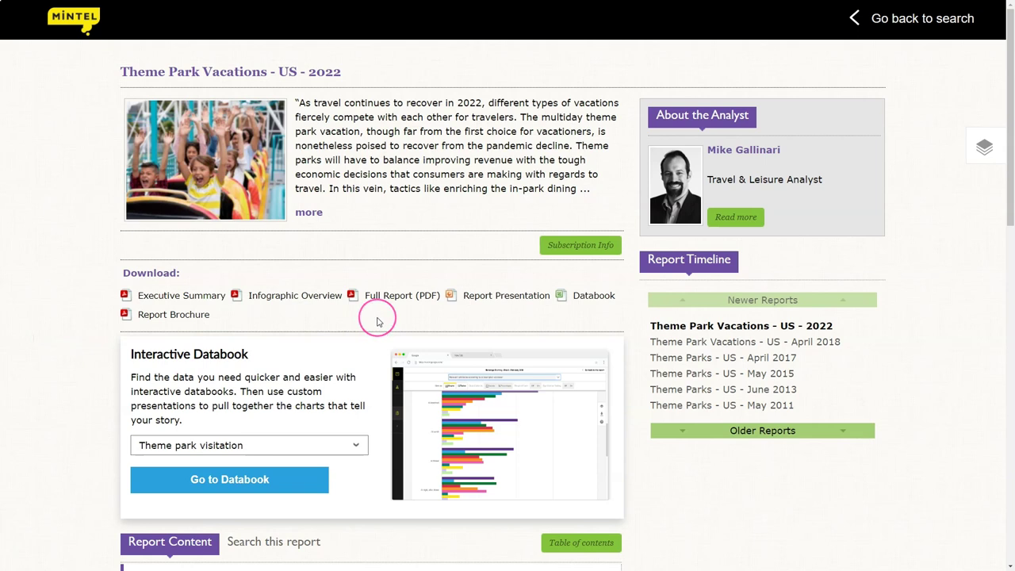
scroll(28, 399, down, 4)
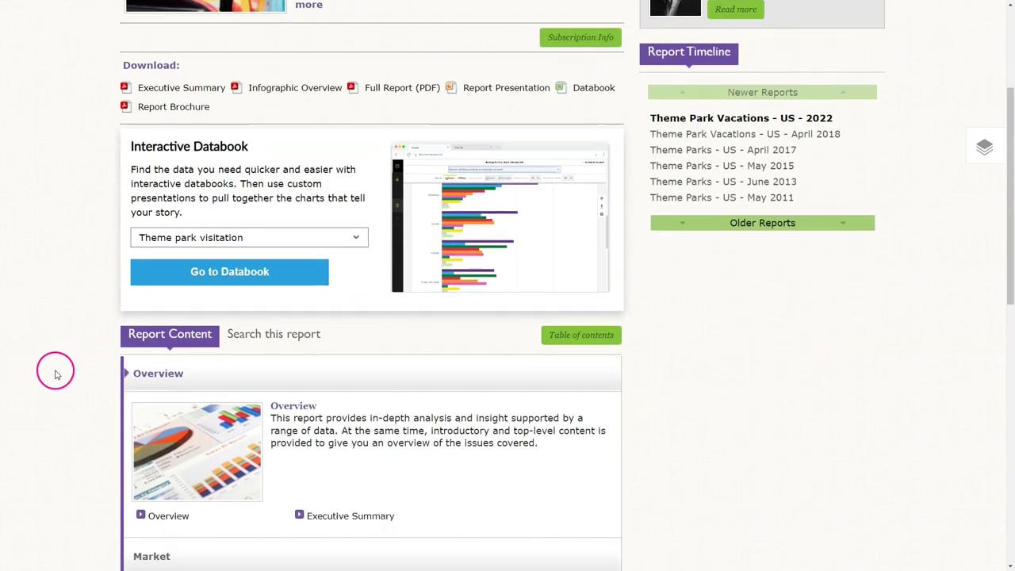
click(221, 479)
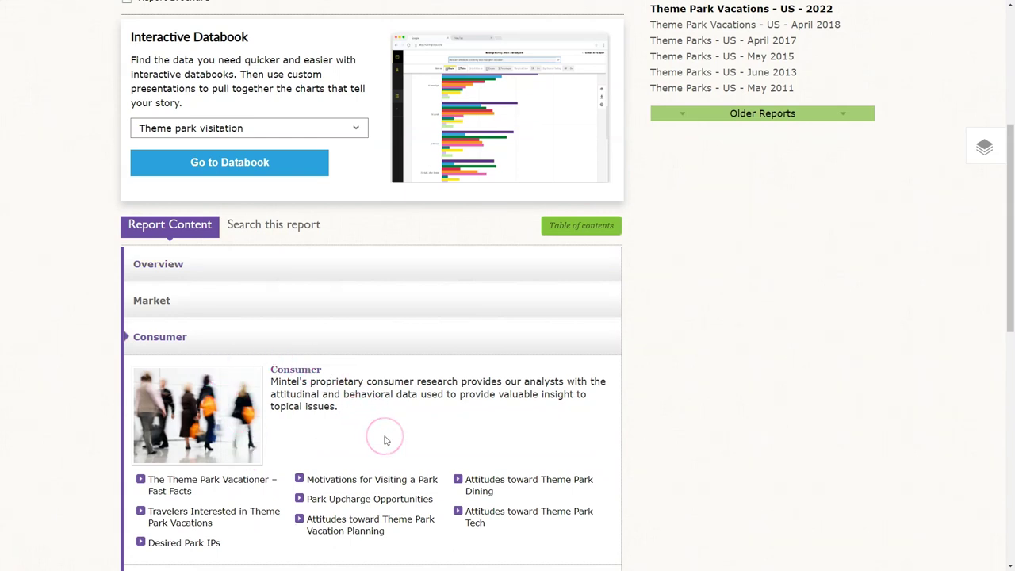
scroll(384, 440, down, 1)
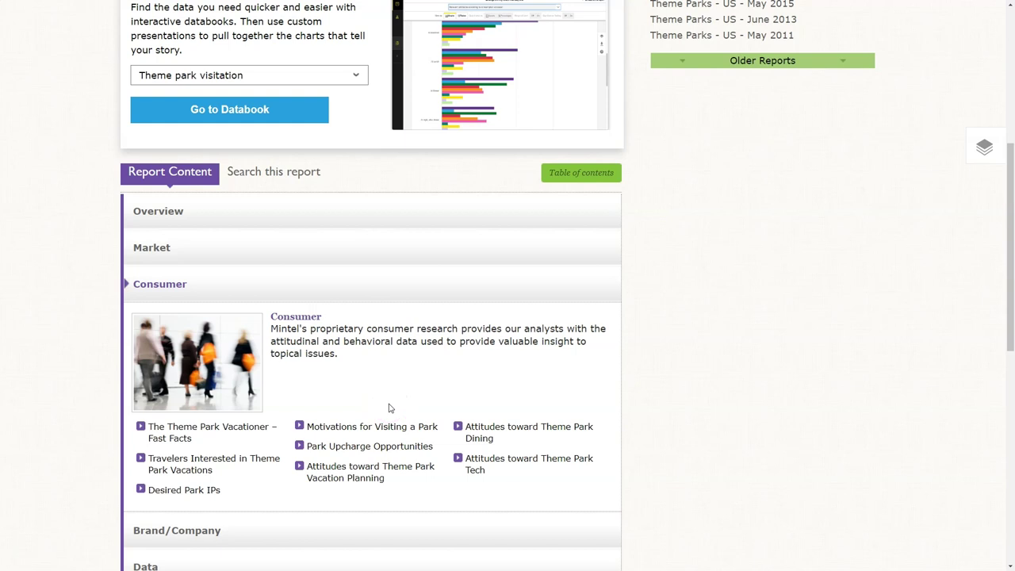
Keep Theme park visitation as the Interactive Databook question
scroll(381, 428, up, 5)
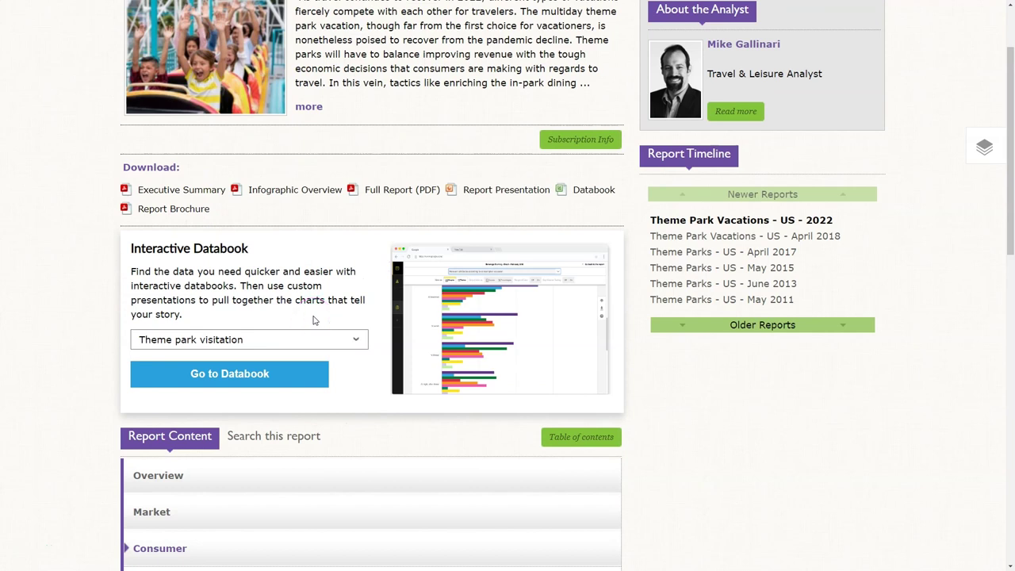
click(254, 340)
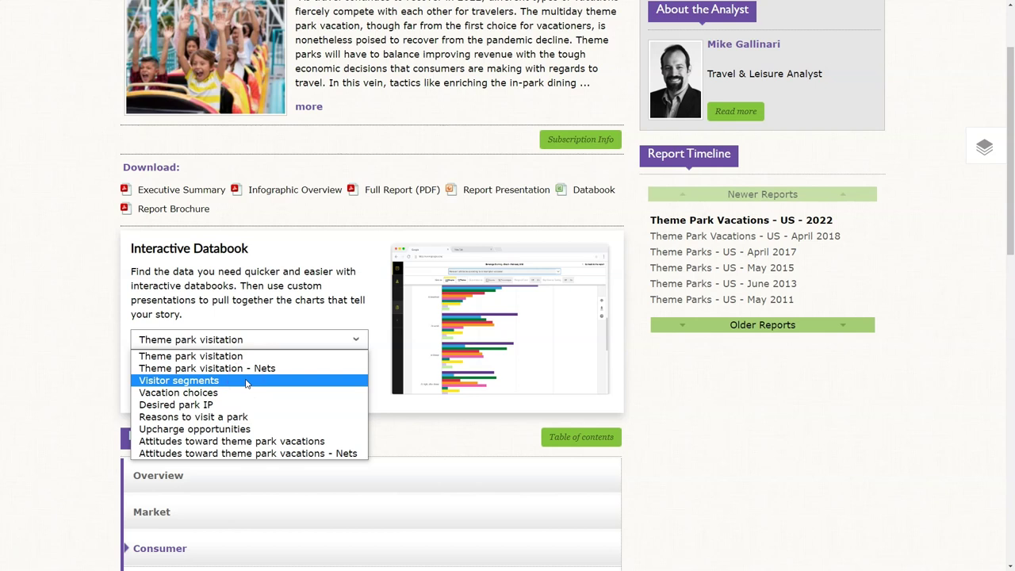
click(271, 294)
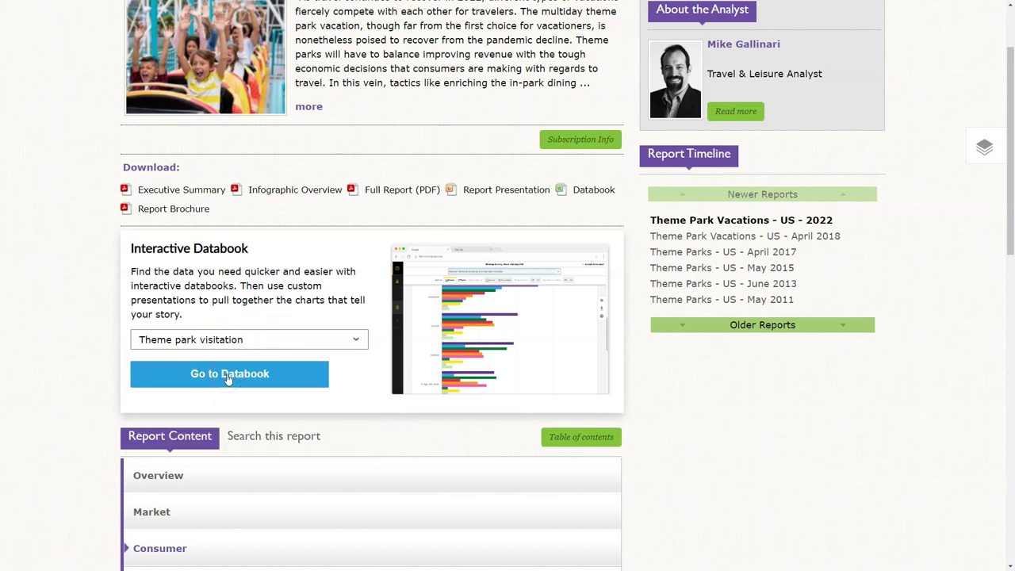
Open the Theme park visitation databook, view its percentage table, then return to the stacked bar chart
click(228, 377)
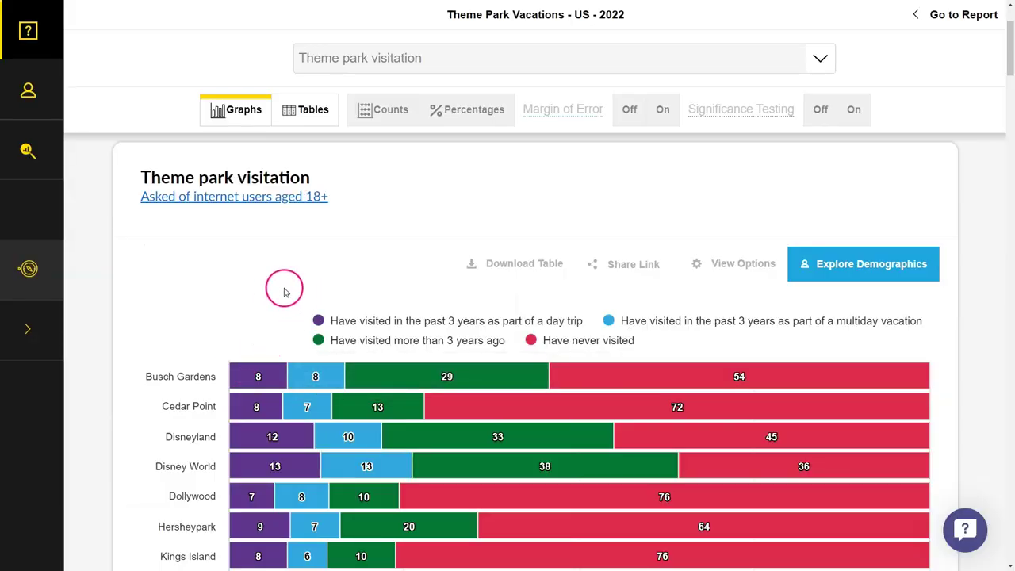
scroll(349, 275, down, 1)
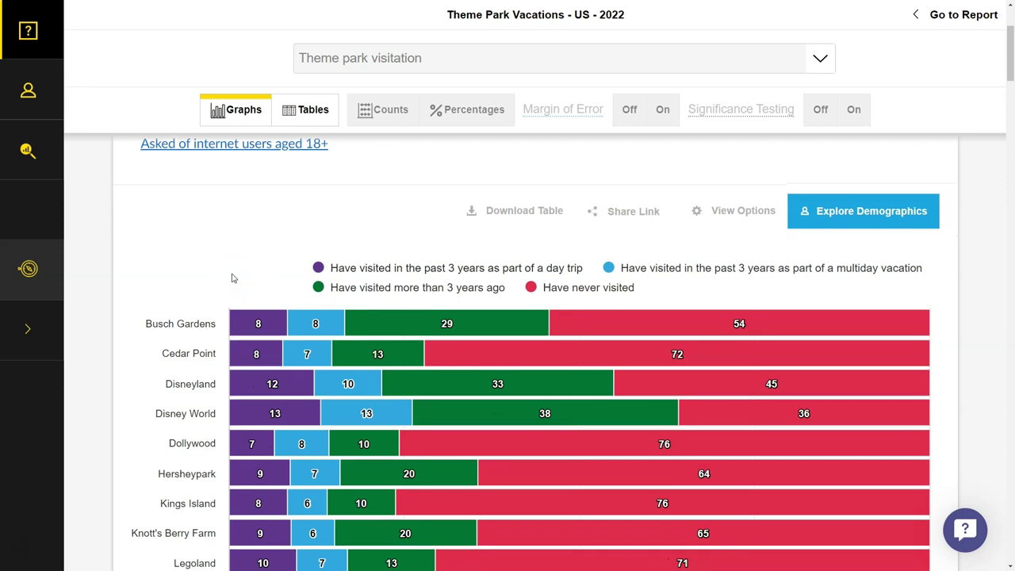
scroll(232, 278, down, 1)
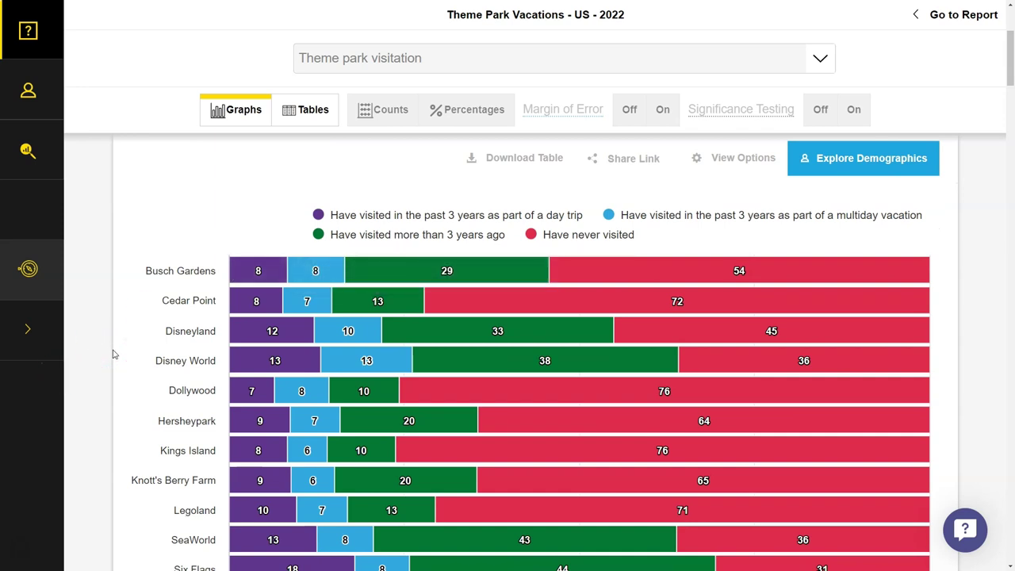
click(308, 112)
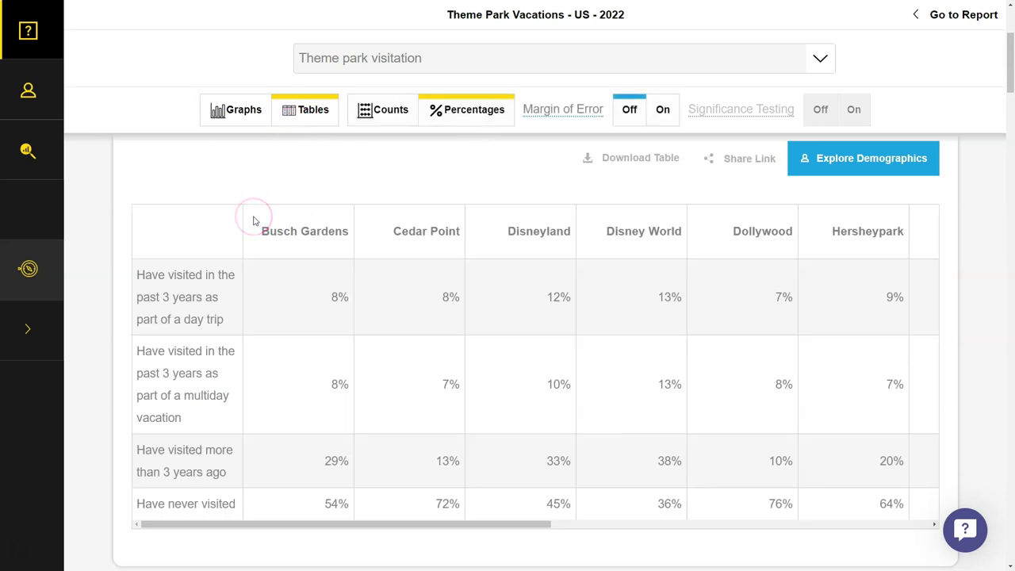
click(237, 117)
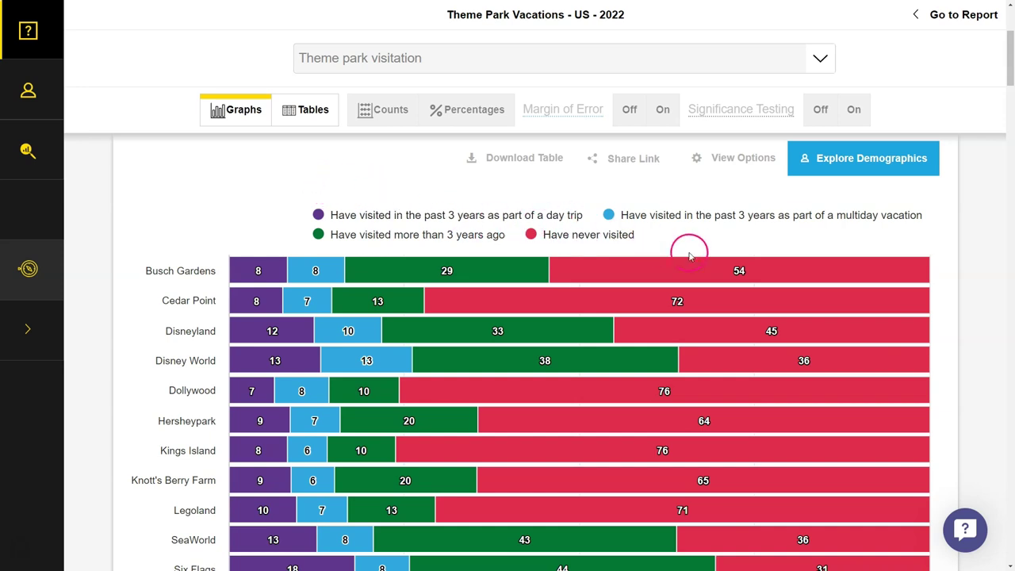
Open the demographic breakdown of visitation and review the Busch Gardens table by gender and age
click(865, 167)
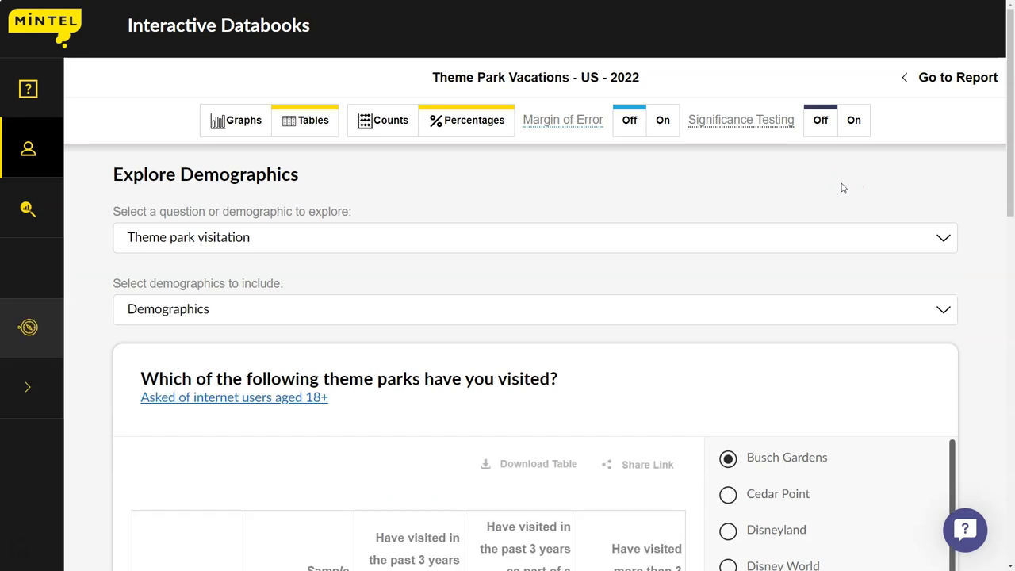
click(379, 239)
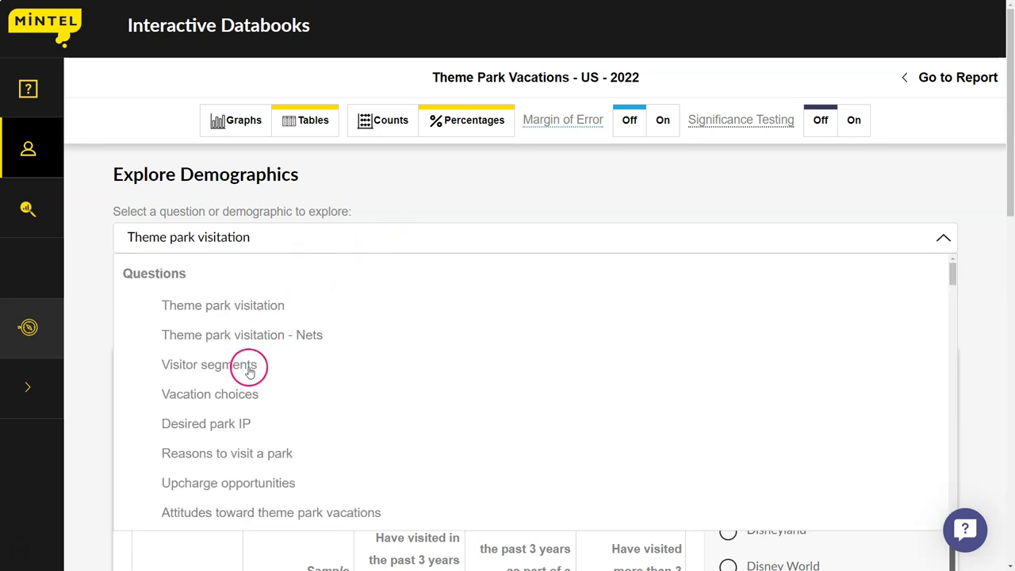
click(443, 179)
scroll(341, 218, down, 2)
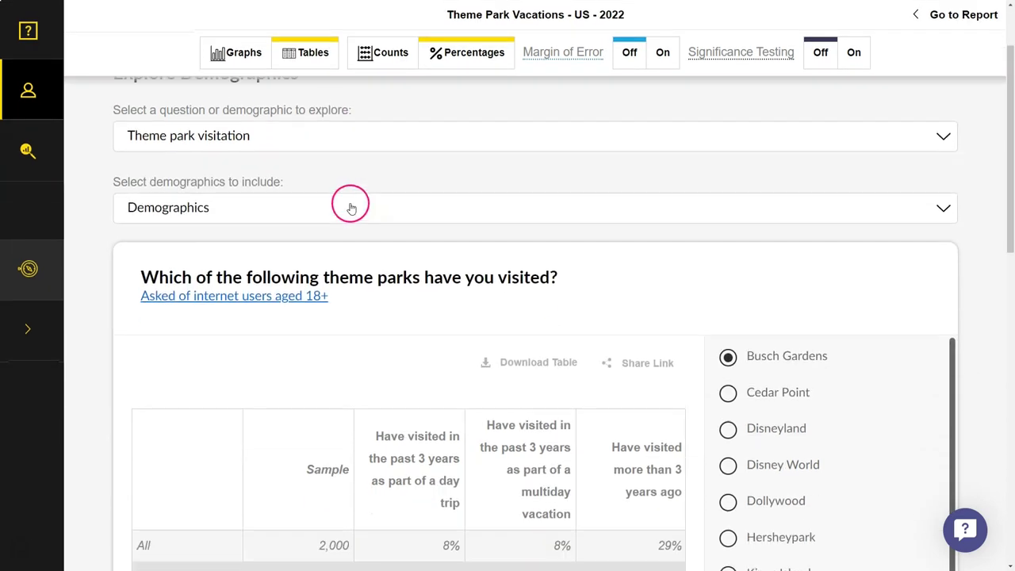
scroll(351, 202, down, 1)
scroll(304, 301, down, 1)
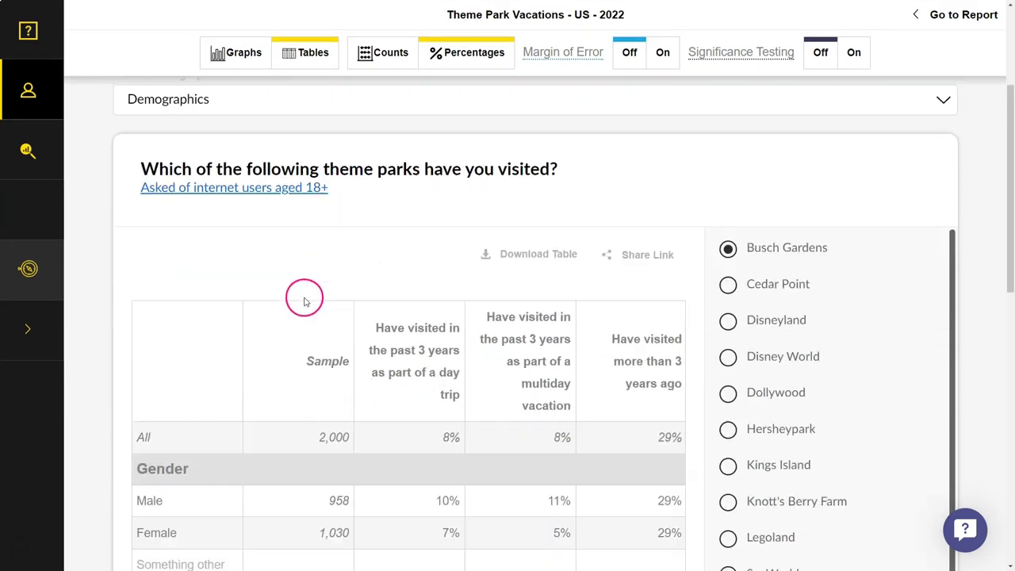
scroll(309, 301, down, 1)
scroll(384, 341, down, 1)
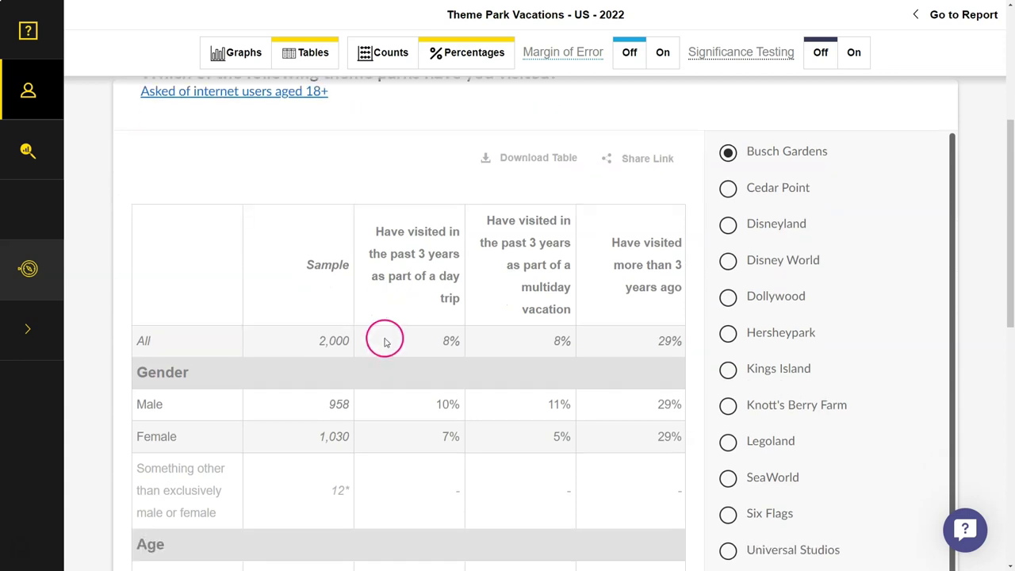
scroll(317, 333, down, 1)
scroll(210, 392, down, 1)
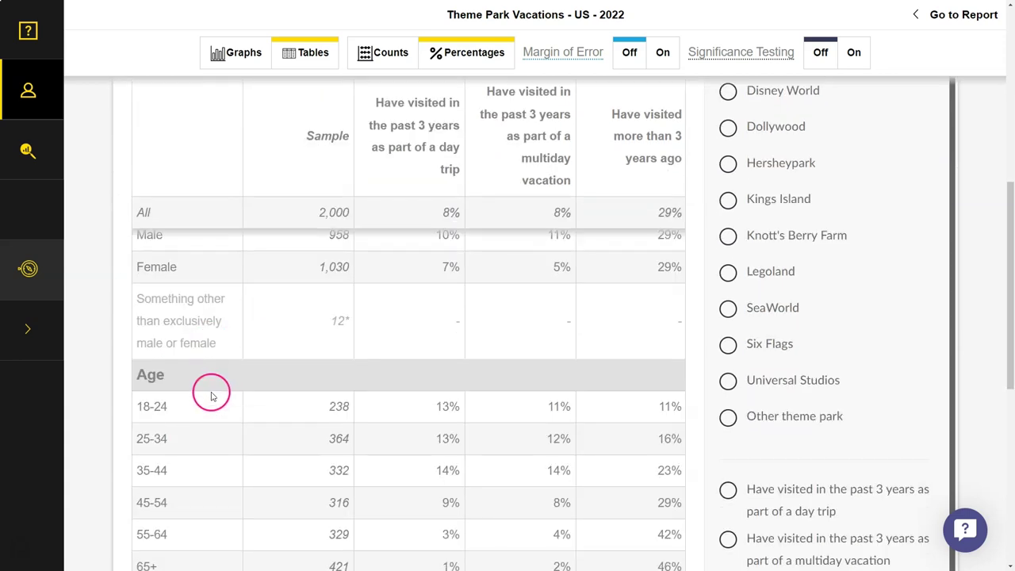
scroll(211, 396, up, 2)
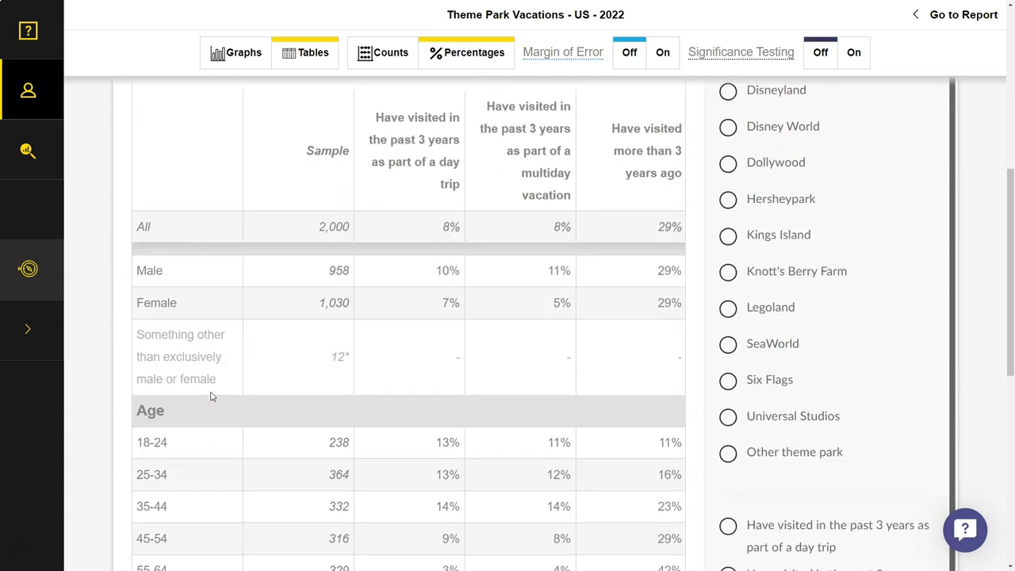
scroll(510, 446, up, 2)
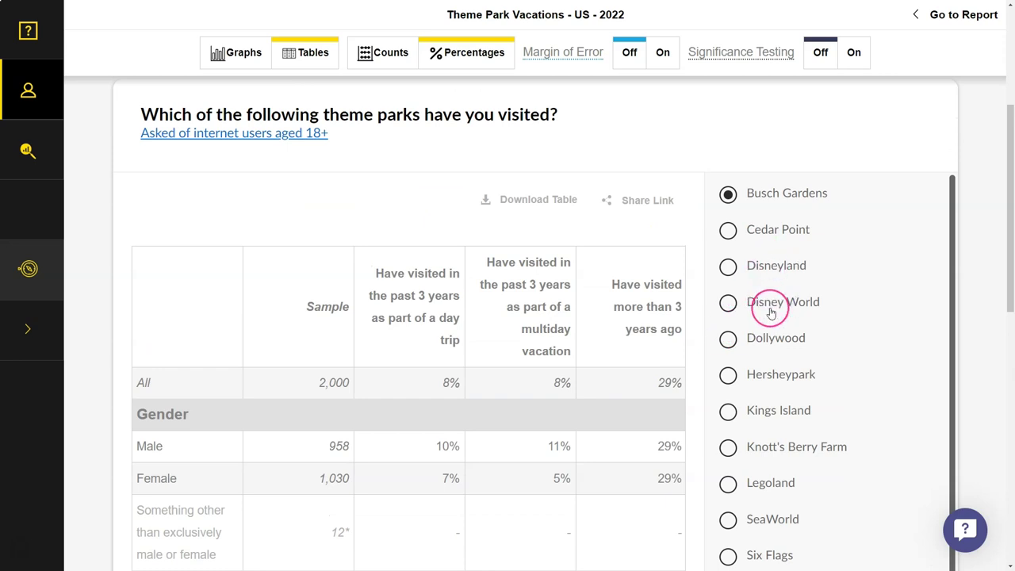
scroll(601, 352, up, 3)
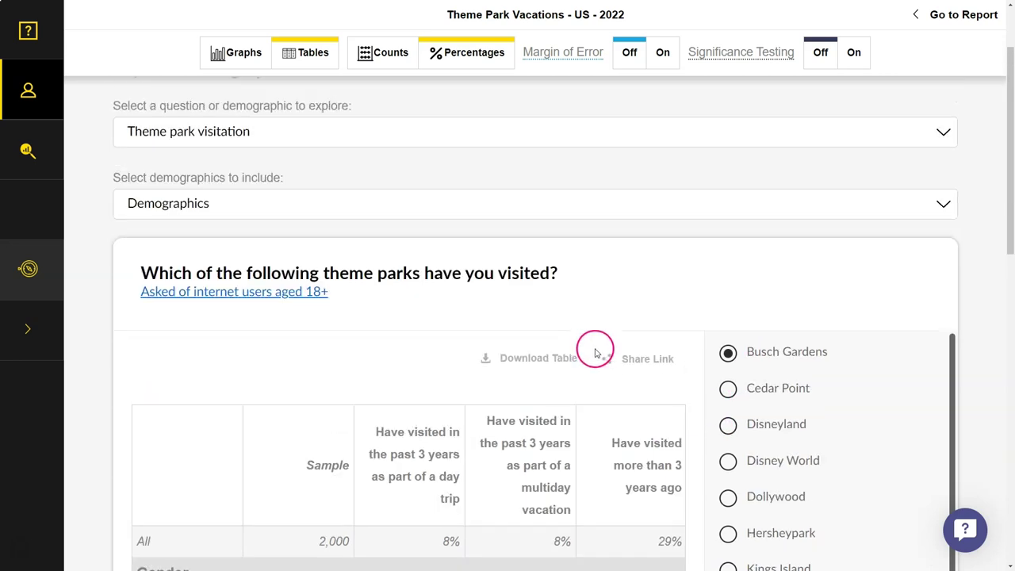
Show the Busch Gardens gender and age results as a stacked bar graph
click(228, 52)
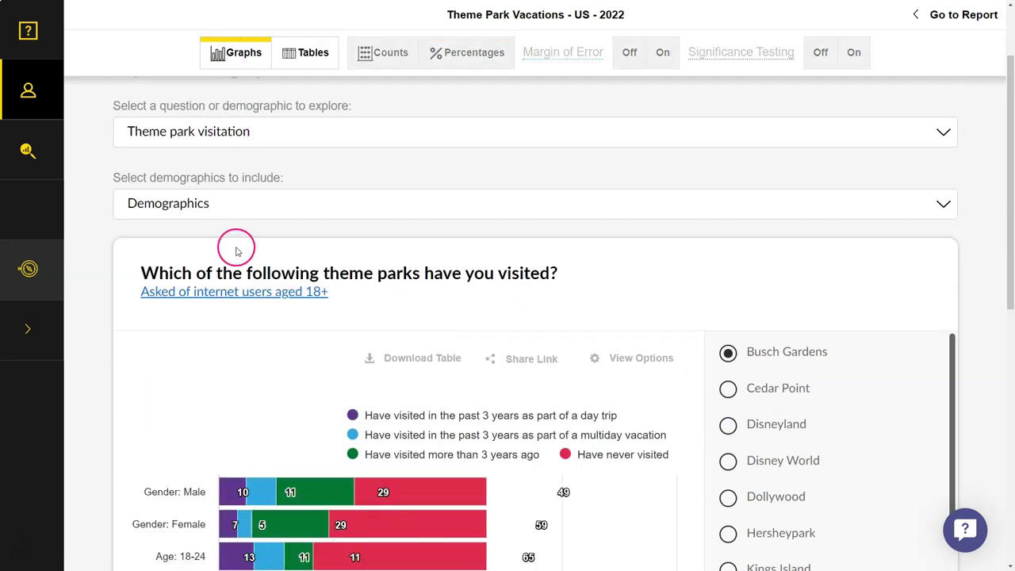
scroll(199, 282, down, 2)
scroll(199, 284, down, 1)
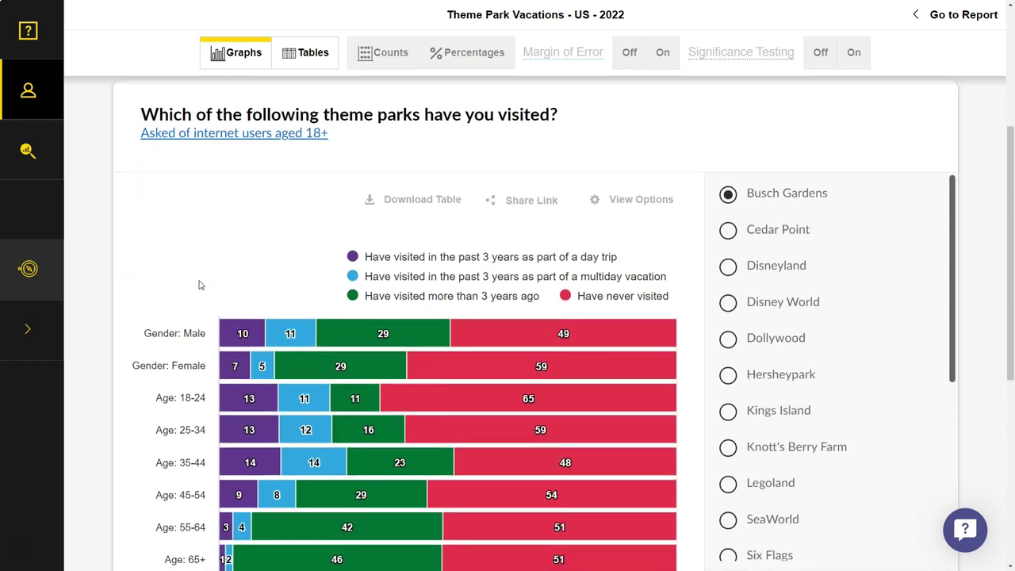
scroll(183, 295, down, 1)
scroll(184, 296, up, 3)
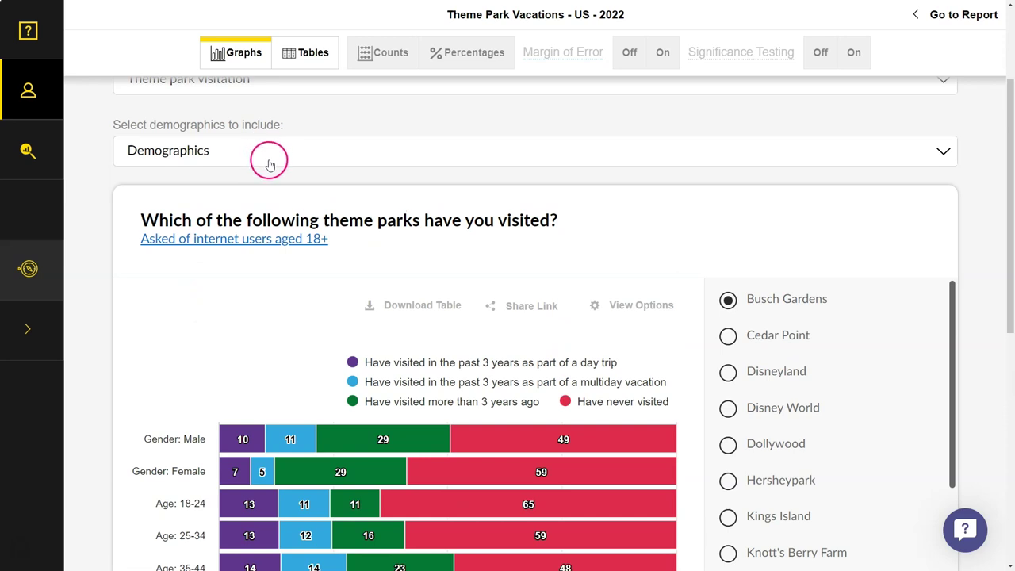
scroll(268, 163, up, 1)
Replace Age and Gender with Children in household and Generation in the Demographics breakdown
click(290, 205)
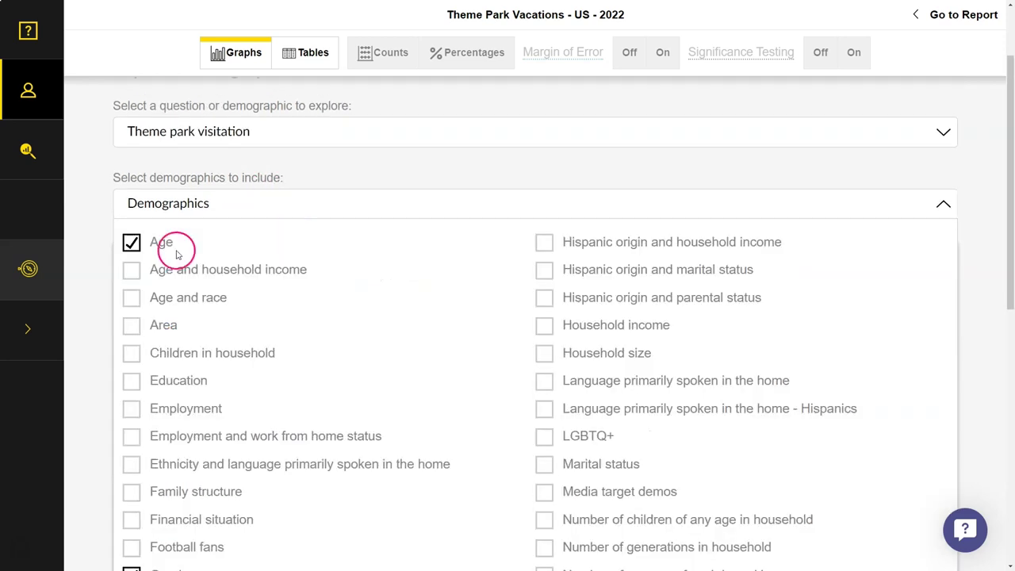
click(132, 244)
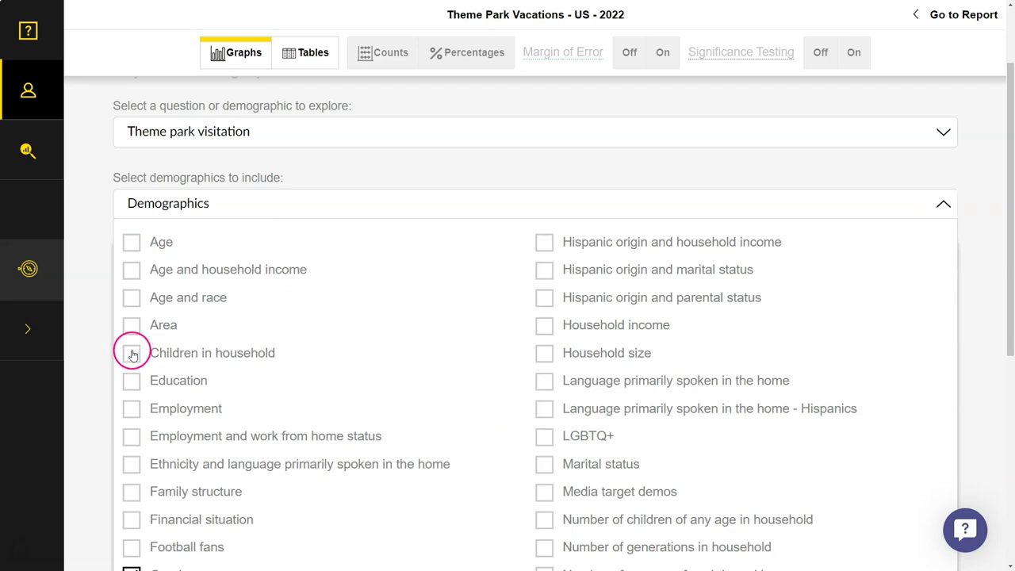
click(130, 351)
scroll(142, 348, down, 2)
click(131, 470)
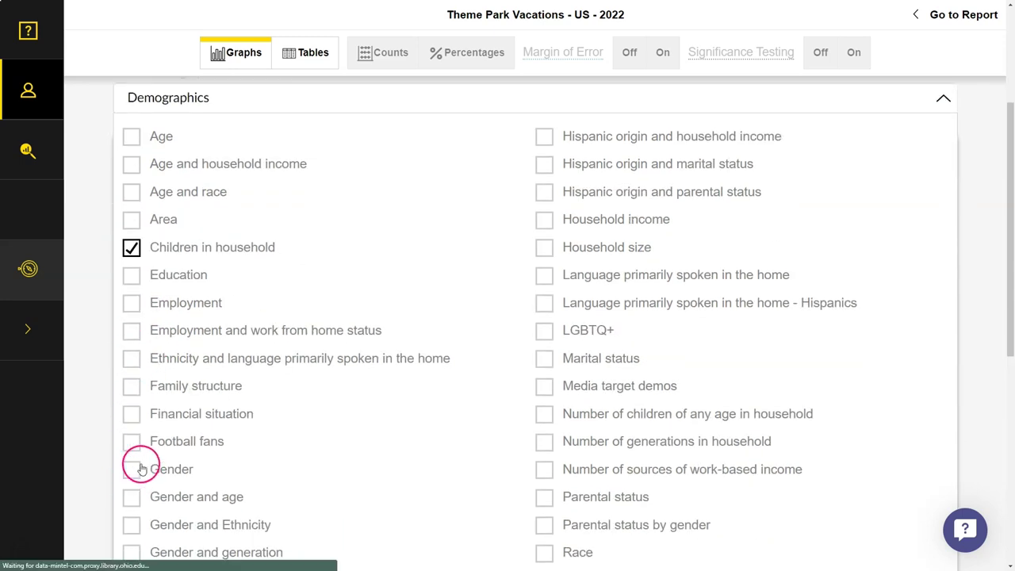
scroll(210, 416, down, 2)
scroll(199, 407, down, 1)
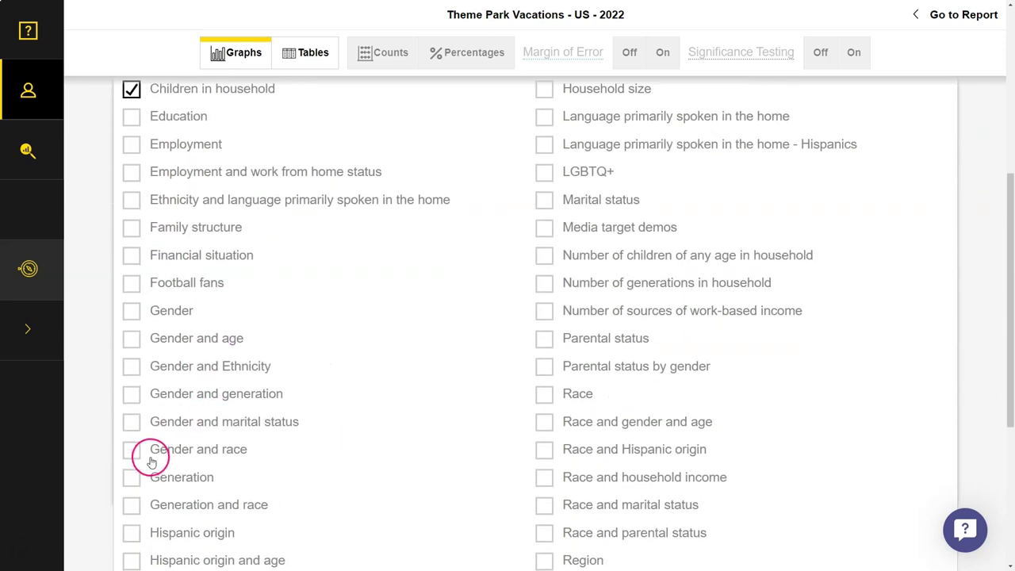
click(132, 477)
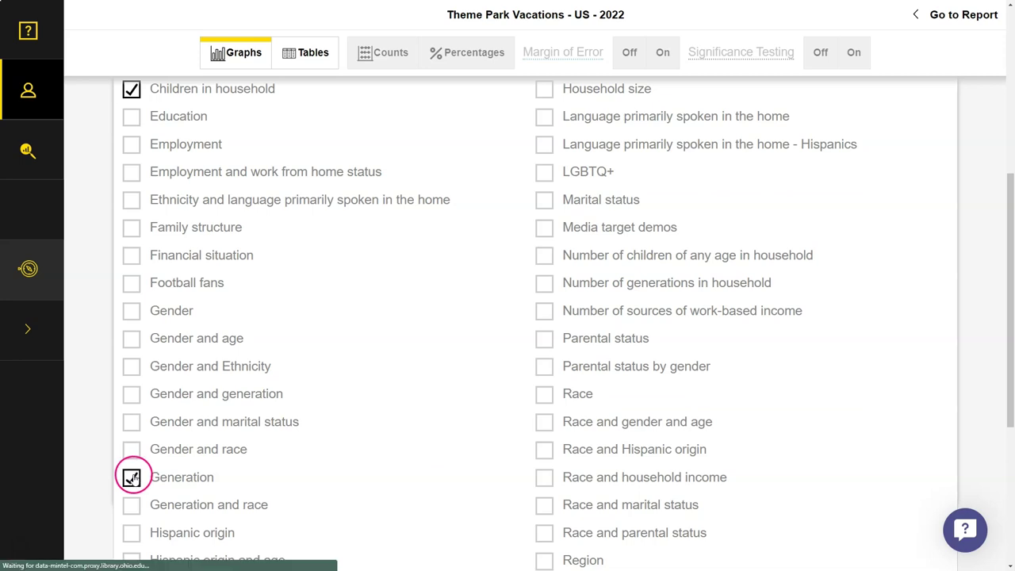
click(87, 279)
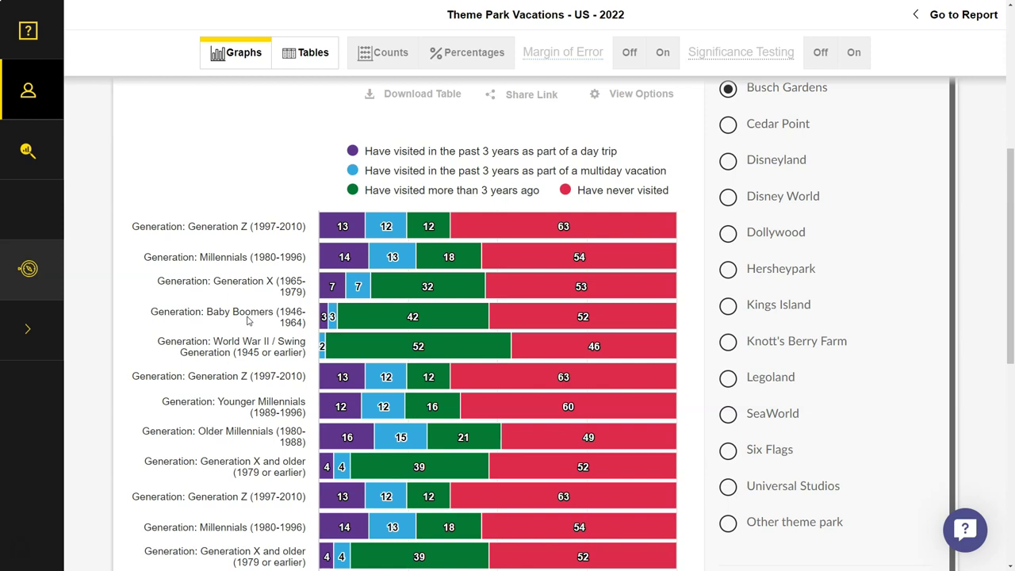
Review the redrawn Busch Gardens chart by generation, where 63% of Generation Z never visited
scroll(248, 319, down, 2)
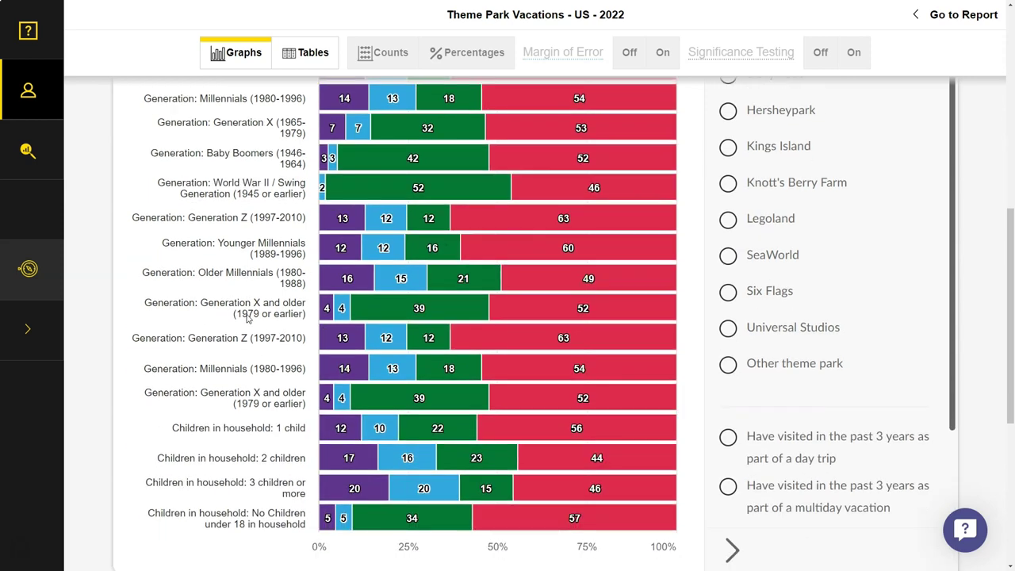
click(246, 312)
scroll(245, 311, up, 5)
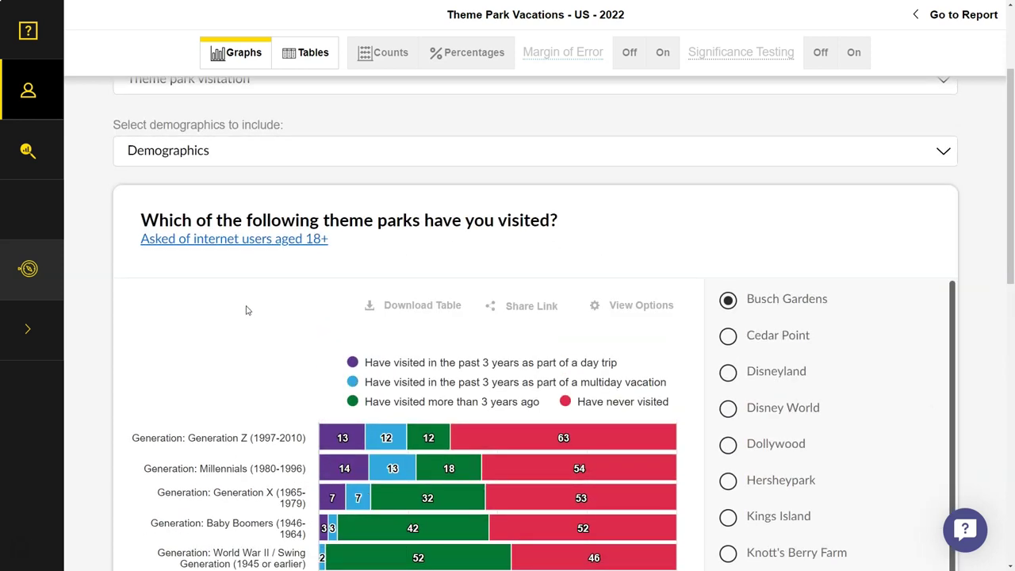
scroll(246, 310, up, 1)
drag(302, 320, 468, 333)
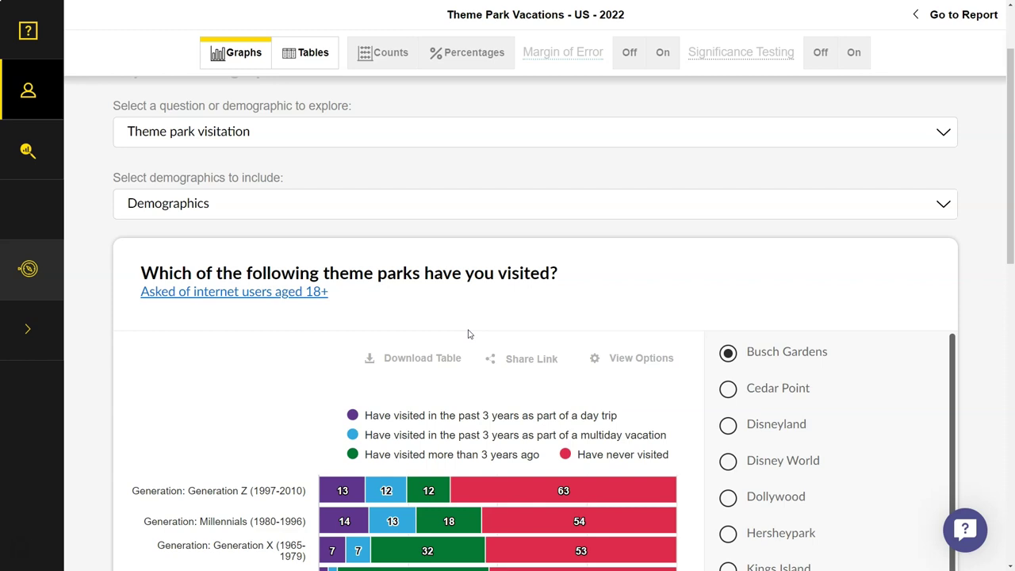
scroll(119, 361, down, 3)
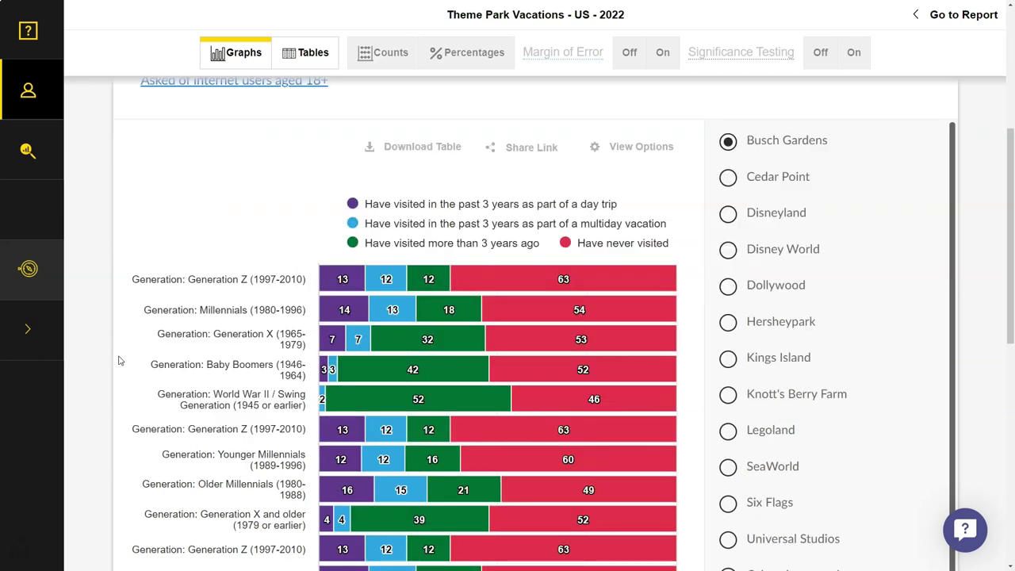